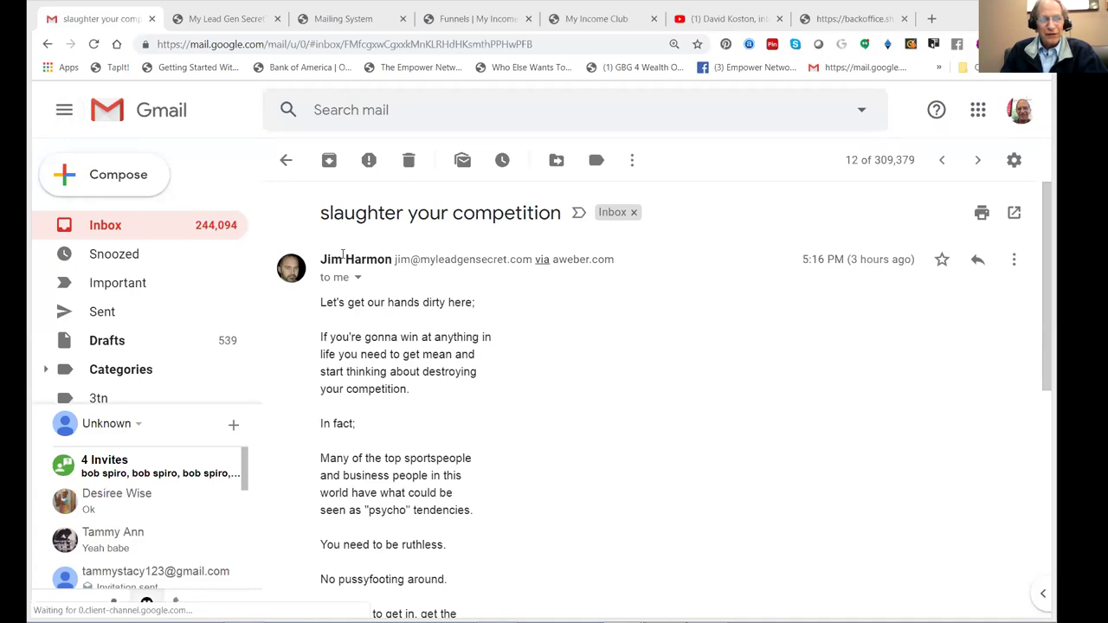
# Copy the subject line 'slaughter your competition' from the received Gmail message.
pyautogui.moveTo(355, 259)
pyautogui.tripleClick(574, 229)
pyautogui.rightClick(520, 213)
pyautogui.click(545, 221)
# On the Mailing System send page, select all leads as recipients (4600 total), then scroll to Subject.
pyautogui.click(231, 19)
pyautogui.click(347, 23)
pyautogui.moveTo(1042, 193); pyautogui.dragTo(1045, 238)
pyautogui.click(346, 369)
pyautogui.moveTo(1048, 195); pyautogui.dragTo(1051, 268)
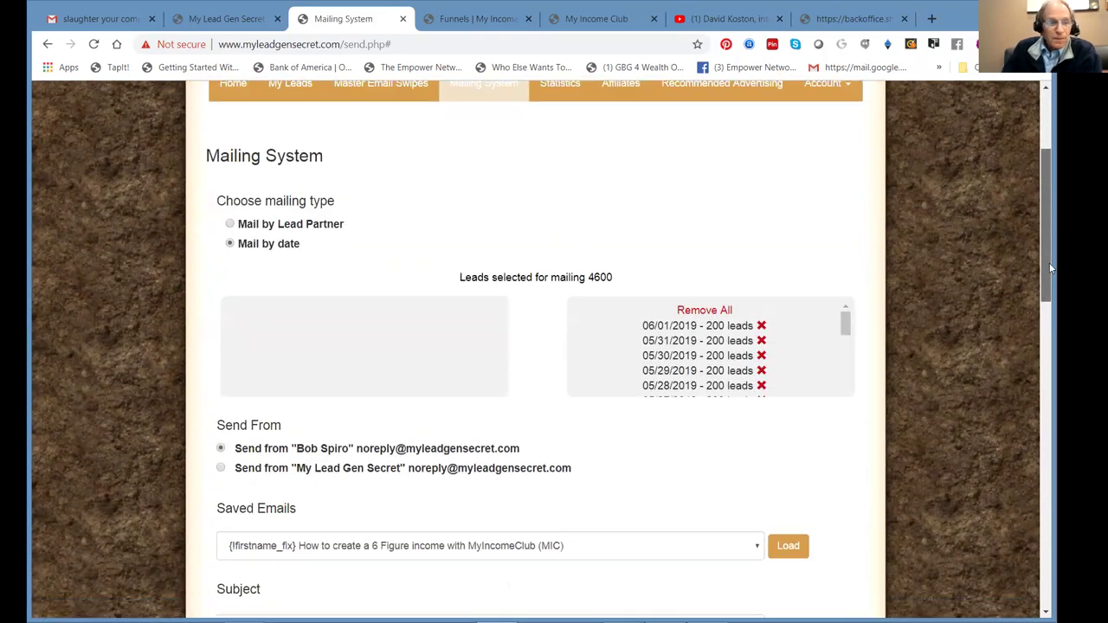
pyautogui.scroll(-3, 286, 424)
# Check the Gmail message, then copy the {!firstname_fix} code from the personalization codes list.
pyautogui.click(93, 19)
pyautogui.click(216, 21)
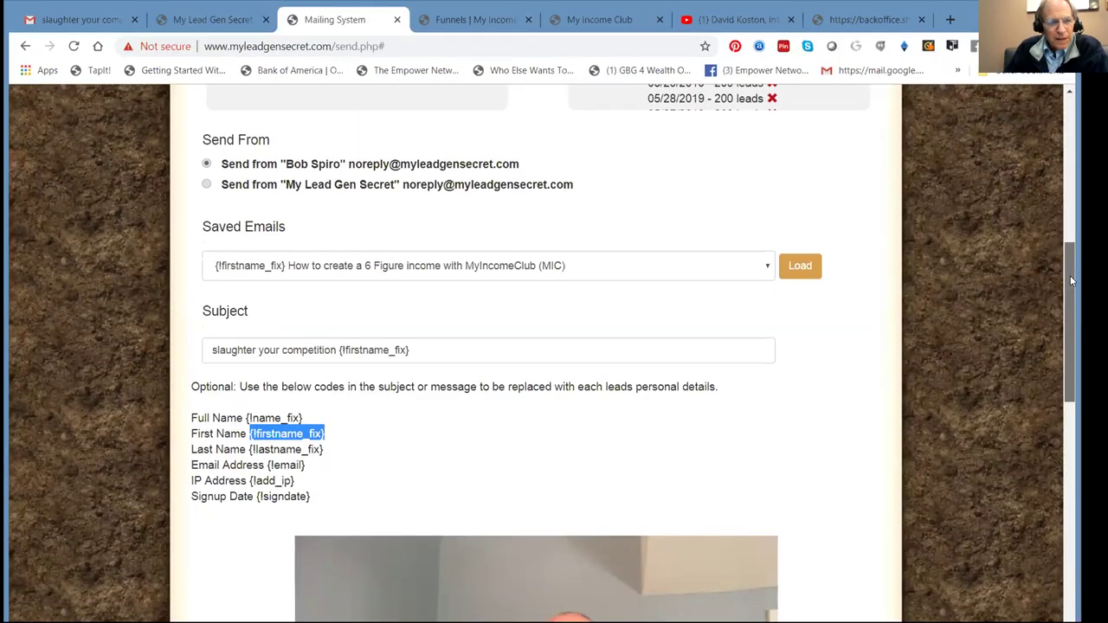
pyautogui.scroll(-3, 290, 297)
pyautogui.click(330, 325)
pyautogui.moveTo(247, 320); pyautogui.dragTo(330, 324)
pyautogui.rightClick(320, 322)
pyautogui.click(342, 329)
# Scroll the composer page back up to the message editor.
pyautogui.moveTo(1073, 308); pyautogui.dragTo(1072, 466)
pyautogui.scroll(2, 1073, 442)
pyautogui.scroll(2, 1076, 346)
pyautogui.scroll(4, 1076, 310)
pyautogui.moveTo(1069, 271); pyautogui.dragTo(1069, 269)
pyautogui.moveTo(1070, 269); pyautogui.dragTo(1069, 485)
# Paste the {!firstname_fix} code right after 'Hey' in the greeting.
pyautogui.click(249, 331)
pyautogui.hotkey('ctrl', 'v')
pyautogui.moveTo(872, 349); pyautogui.dragTo(895, 488)
# In the 'By doing this' link's settings, start deleting the old referral id digits.
pyautogui.moveTo(195, 533); pyautogui.dragTo(267, 550)
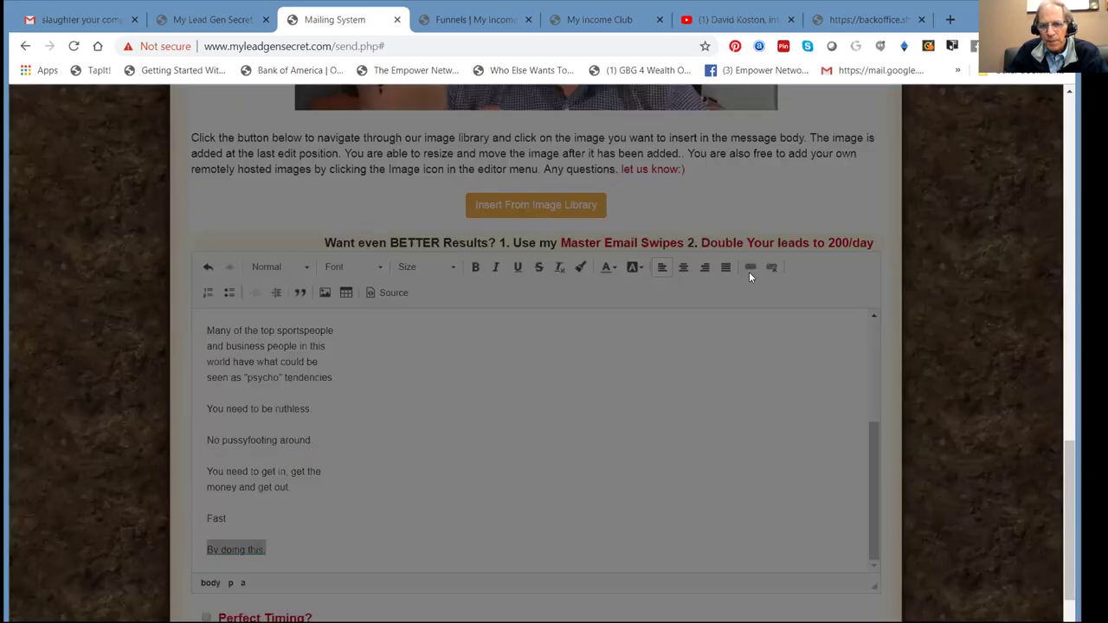
pyautogui.click(750, 270)
pyautogui.click(633, 413)
pyautogui.press('BackSpace')
pyautogui.press('BackSpace')
pyautogui.press('BackSpace')
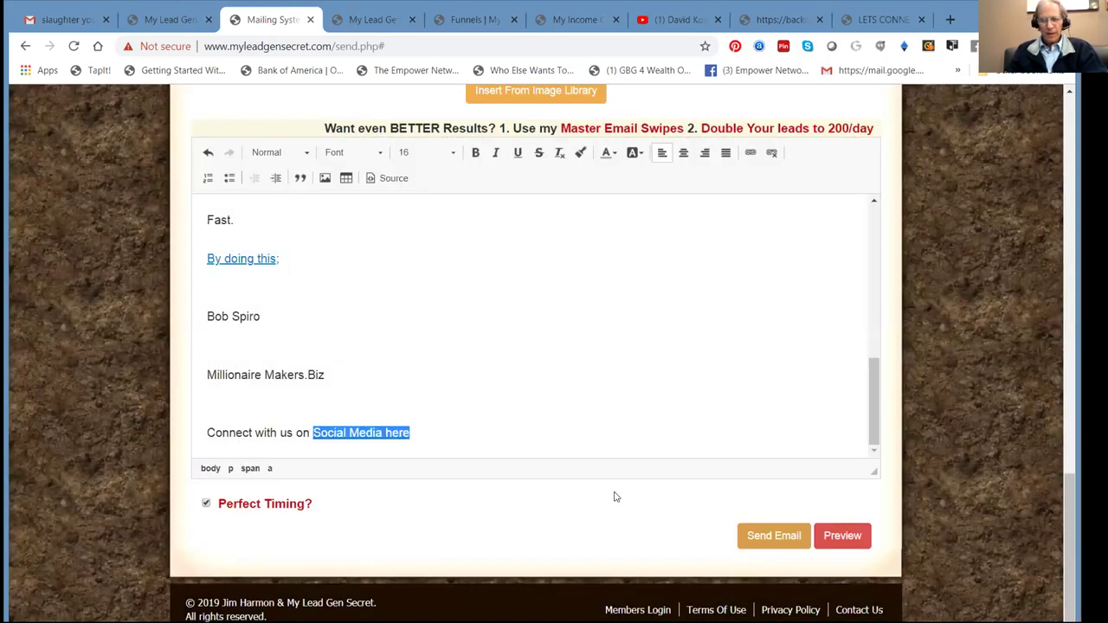
# Send the 'slaughter your competition' broadcast email to the list.
pyautogui.click(761, 538)
pyautogui.moveTo(1071, 479)
pyautogui.mouseDown()
pyautogui.moveTo(1072, 490)
pyautogui.moveTo(1072, 481)
pyautogui.mouseUp()
pyautogui.click(873, 403)
pyautogui.moveTo(434, 451)
pyautogui.mouseDown()
pyautogui.moveTo(179, 209)
pyautogui.moveTo(209, 231)
pyautogui.mouseUp()
pyautogui.click(1074, 195)
# Open the Statistics page and scroll to the sent broadcasts' open and click figures.
pyautogui.click(553, 298)
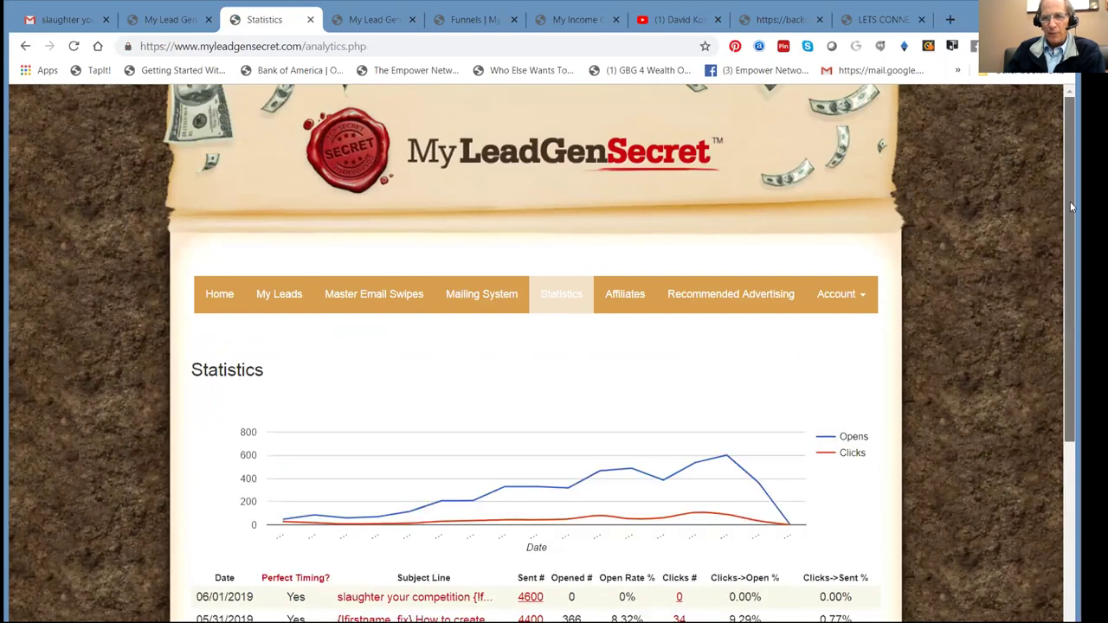
pyautogui.moveTo(1070, 208); pyautogui.dragTo(1074, 407)
pyautogui.moveTo(1072, 300); pyautogui.dragTo(1072, 298)
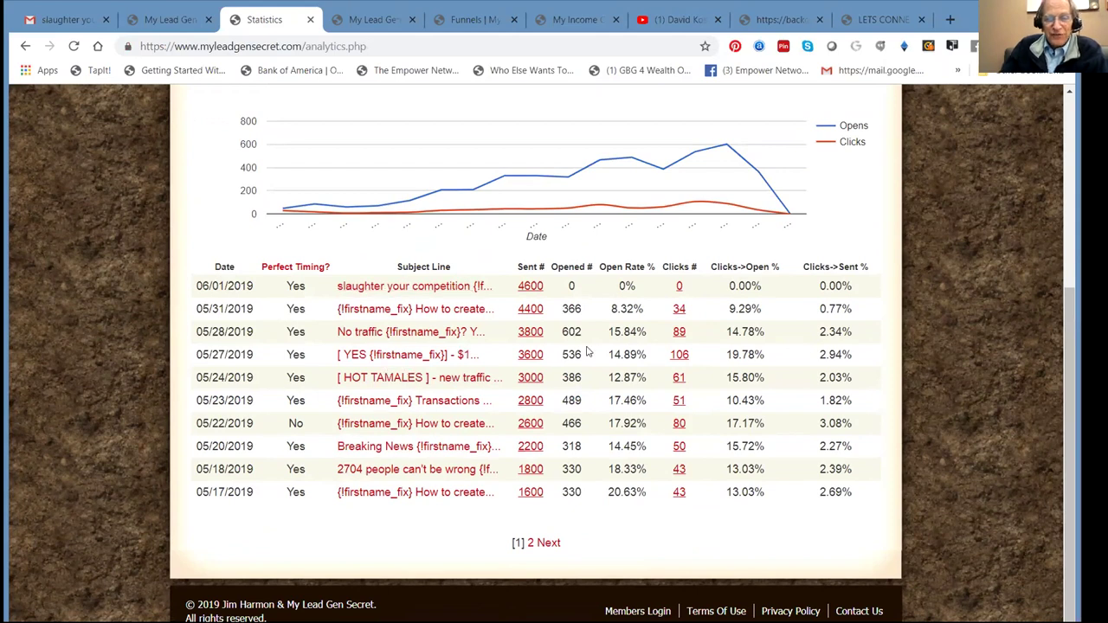